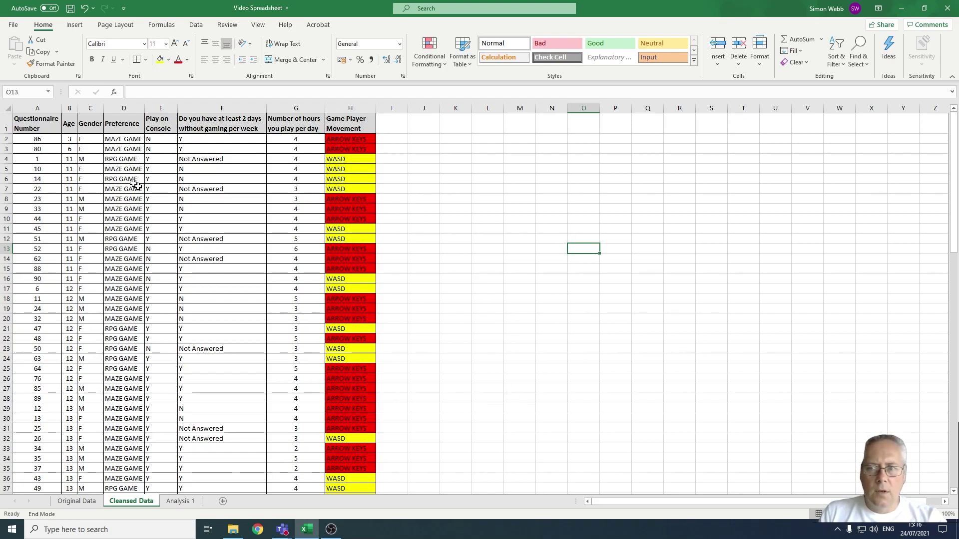
Add AutoFilter dropdowns to header row A1:H1 using Data > Filter, then deselect the row.
{"action": "left_click_drag", "start_coordinate": [29, 123], "coordinate": [352, 125]}
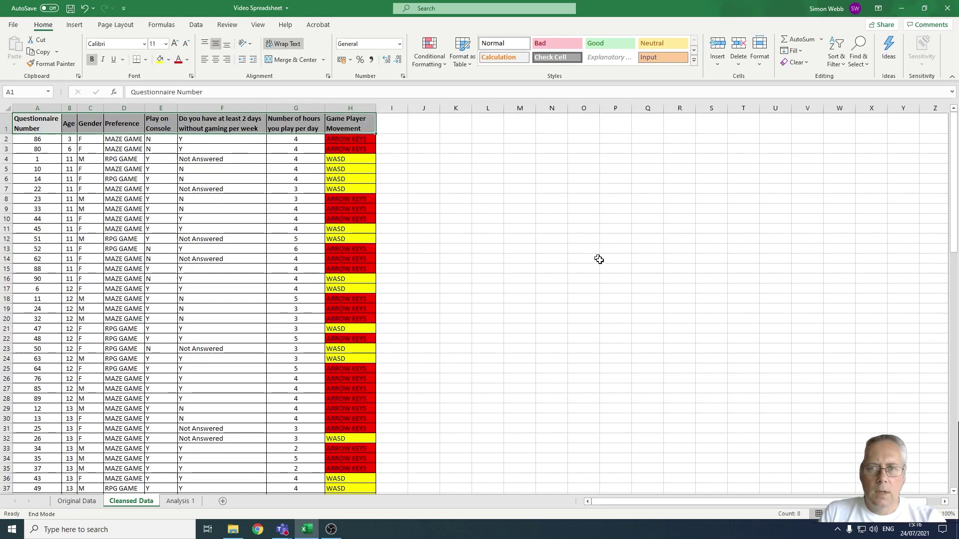
{"action": "left_click", "coordinate": [198, 25]}
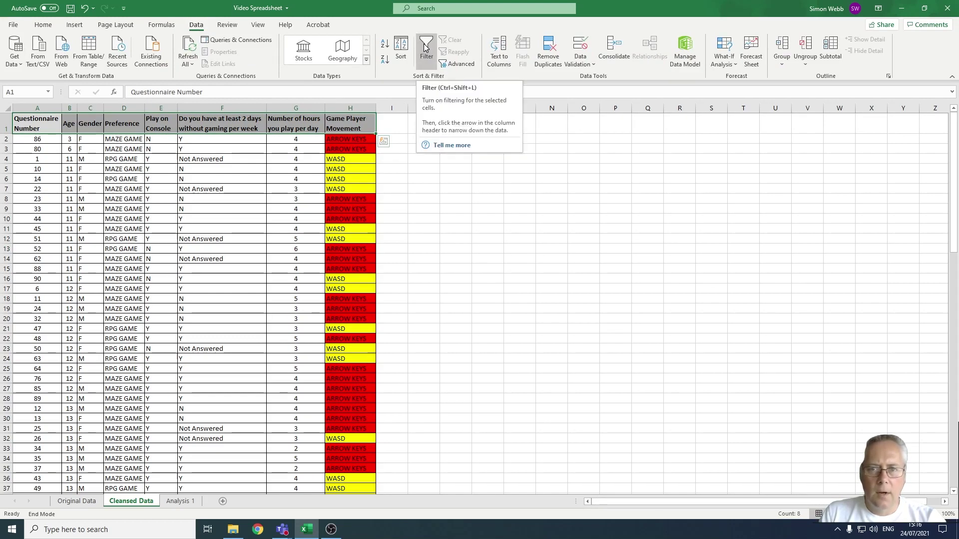
{"action": "left_click", "coordinate": [423, 44]}
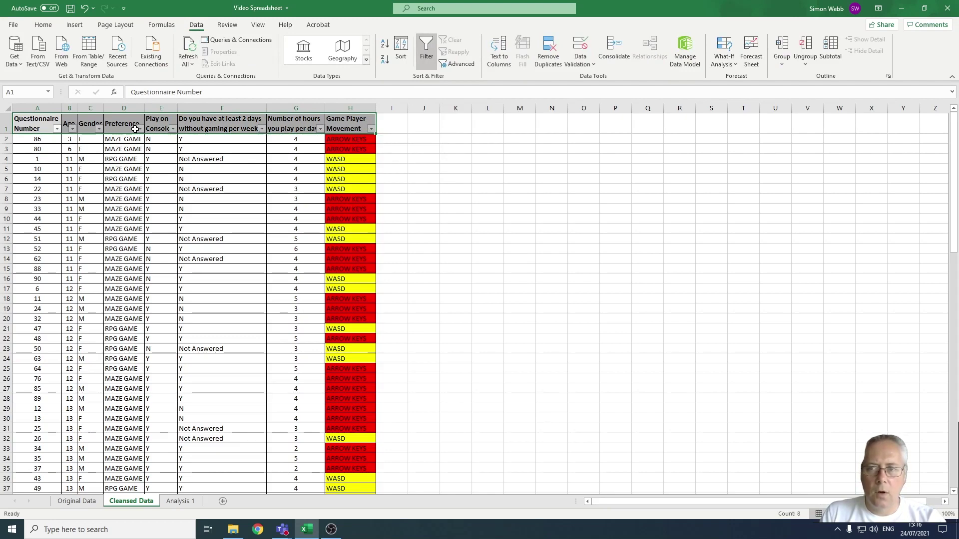
{"action": "left_click", "coordinate": [452, 256]}
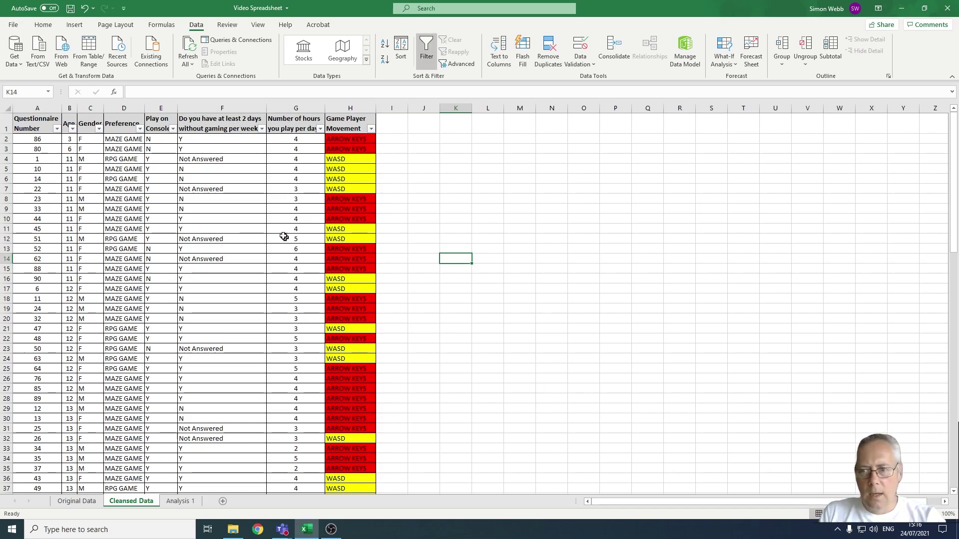
Filter Play on Console to show only N answers, leaving 17 of 100 records.
{"action": "left_click", "coordinate": [172, 129]}
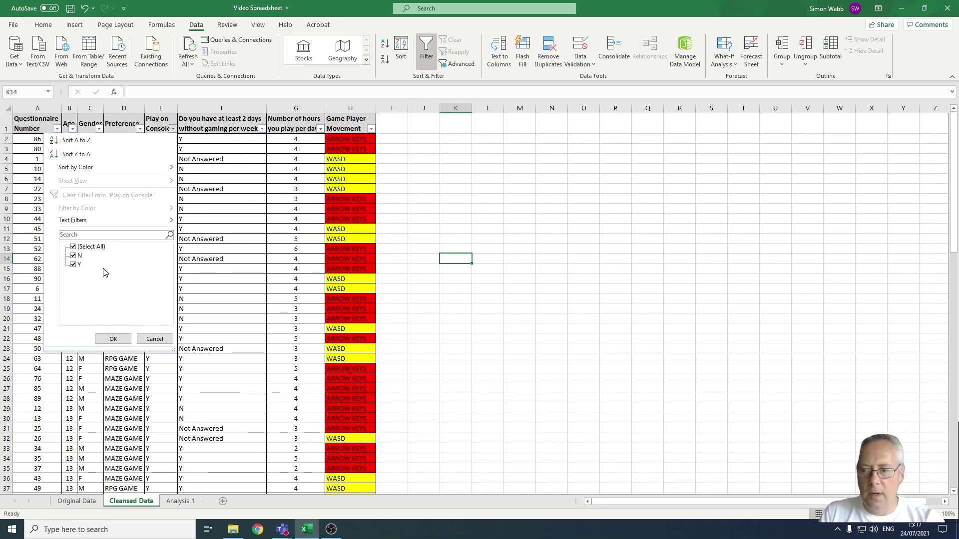
{"action": "left_click", "coordinate": [74, 266]}
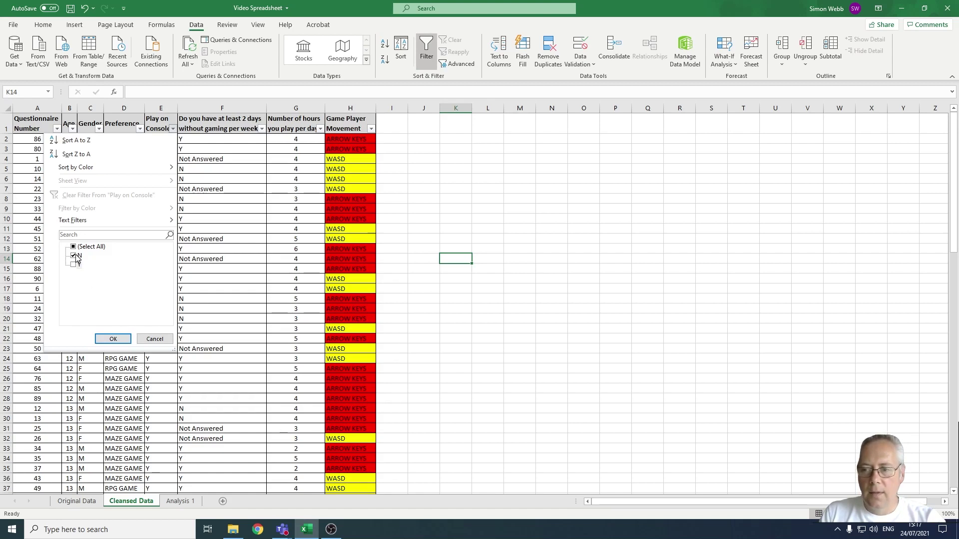
{"action": "left_click", "coordinate": [113, 339]}
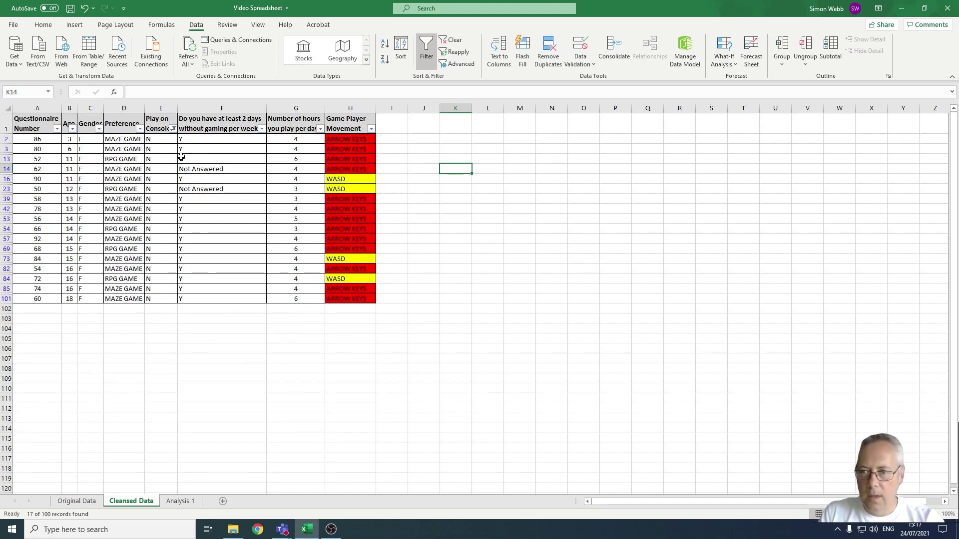
Clear the Play on Console filter and reopen its answer choices.
{"action": "left_click", "coordinate": [173, 129]}
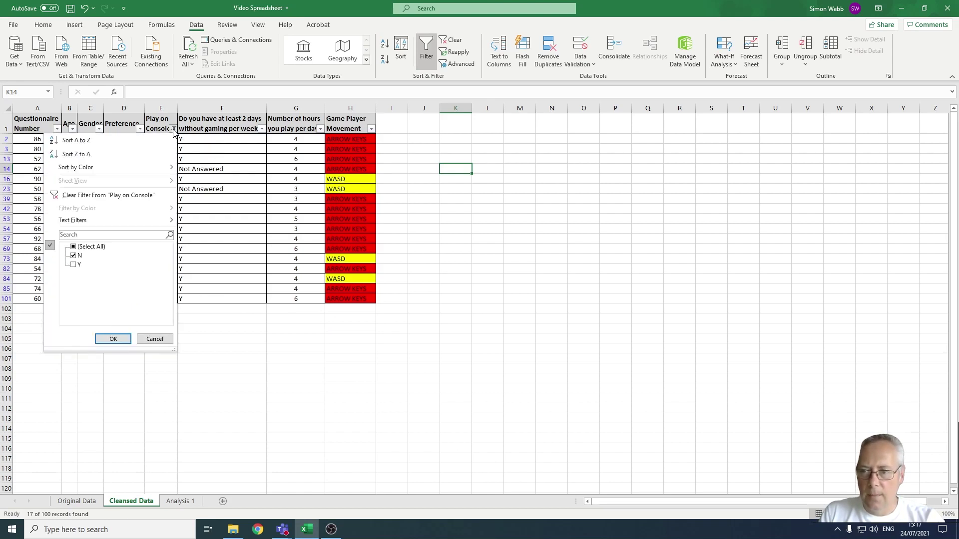
{"action": "left_click", "coordinate": [123, 198]}
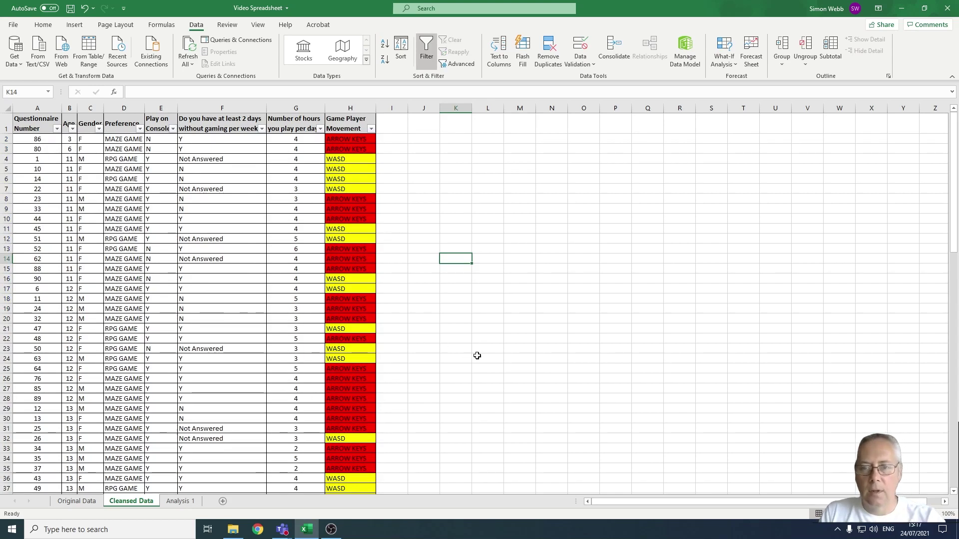
{"action": "left_click", "coordinate": [173, 129]}
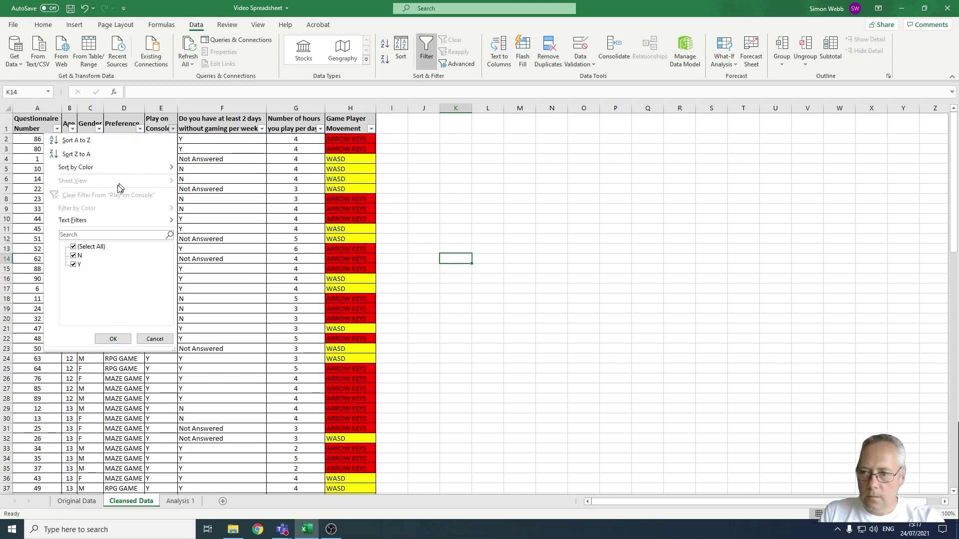
Keep only Y in Play on Console and F in Gender, showing 33 of 100 records.
{"action": "left_click", "coordinate": [74, 255]}
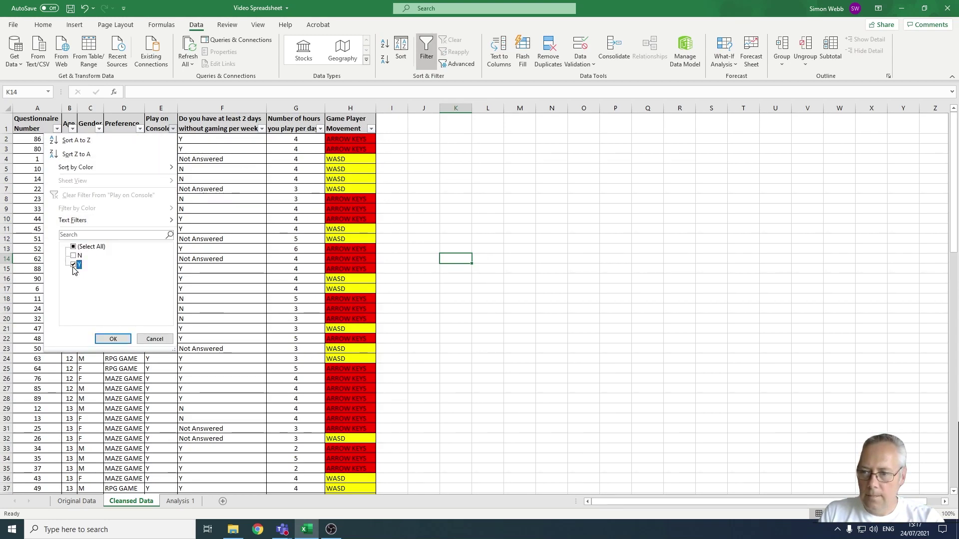
{"action": "left_click", "coordinate": [114, 339]}
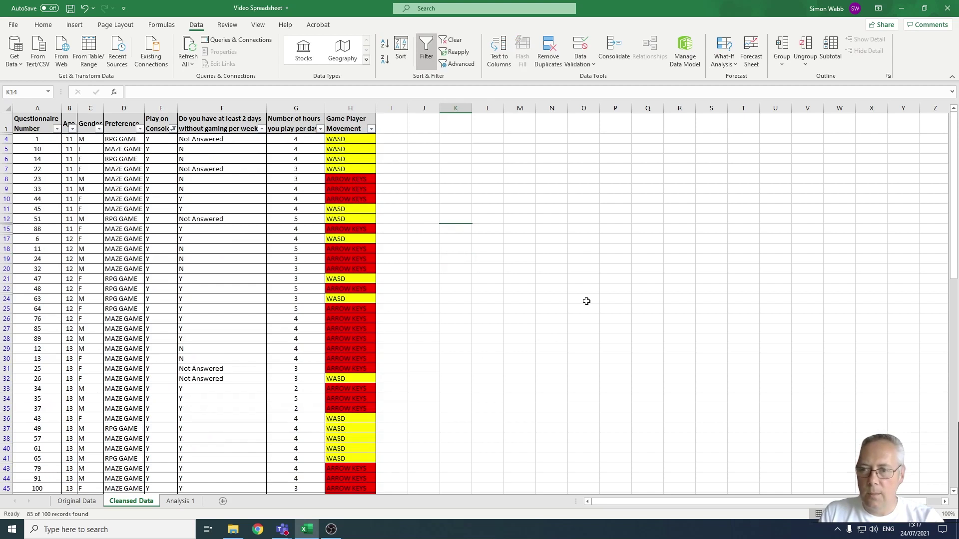
{"action": "left_click", "coordinate": [99, 129]}
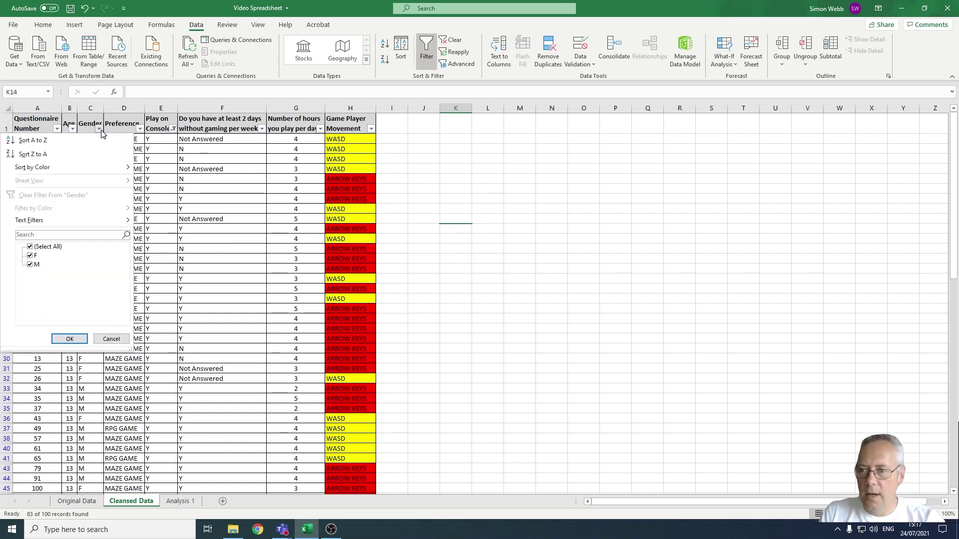
{"action": "left_click", "coordinate": [30, 265]}
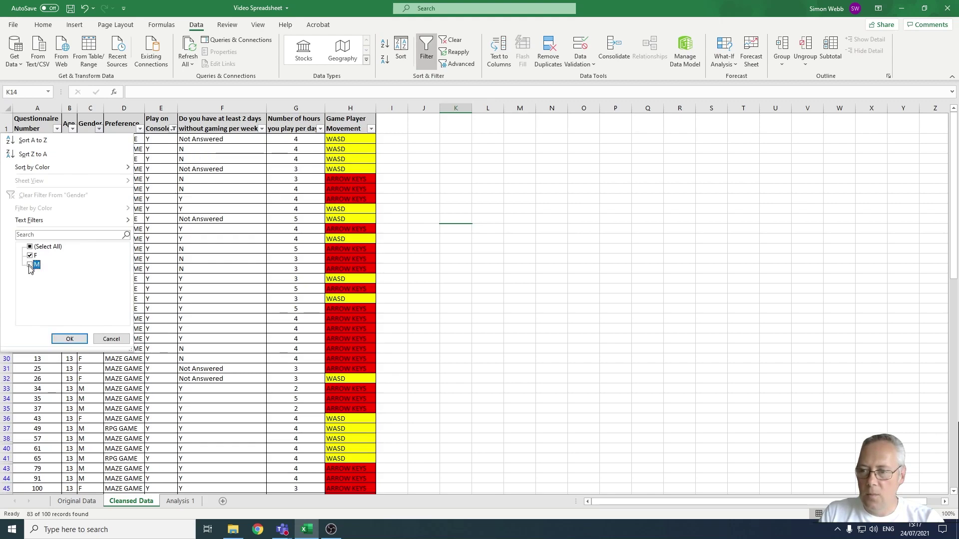
{"action": "left_click", "coordinate": [70, 339]}
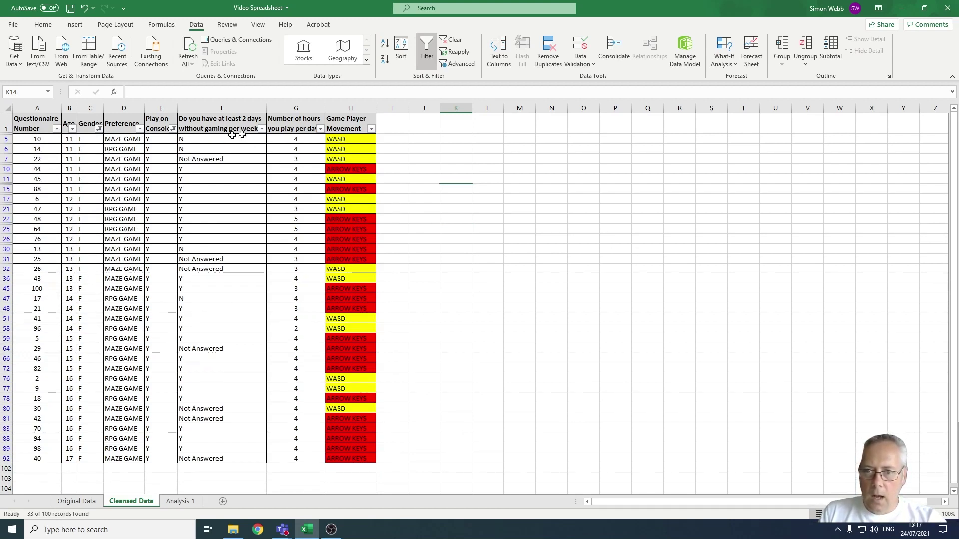
Clear both the Play on Console and Gender filters so all 100 rows show.
{"action": "left_click", "coordinate": [174, 129]}
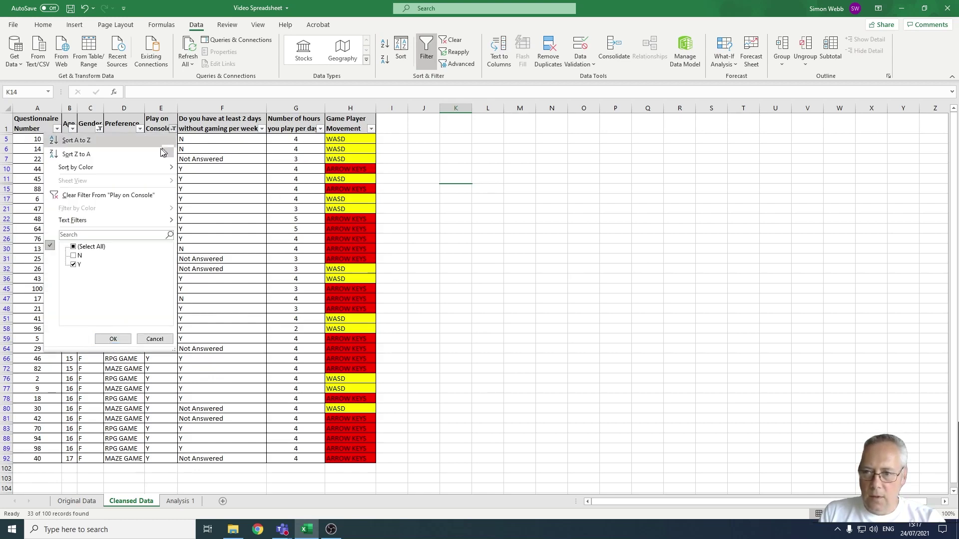
{"action": "left_click", "coordinate": [95, 195]}
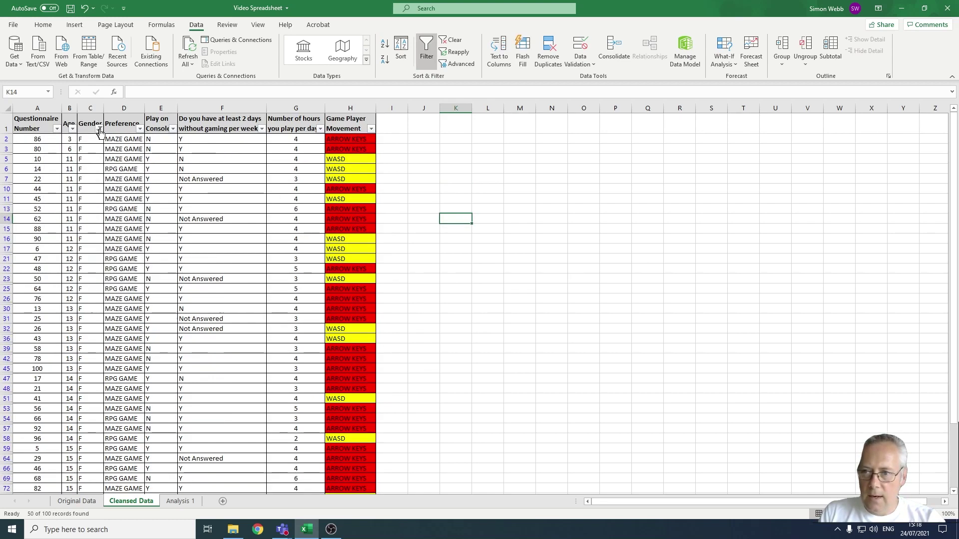
{"action": "left_click", "coordinate": [99, 129]}
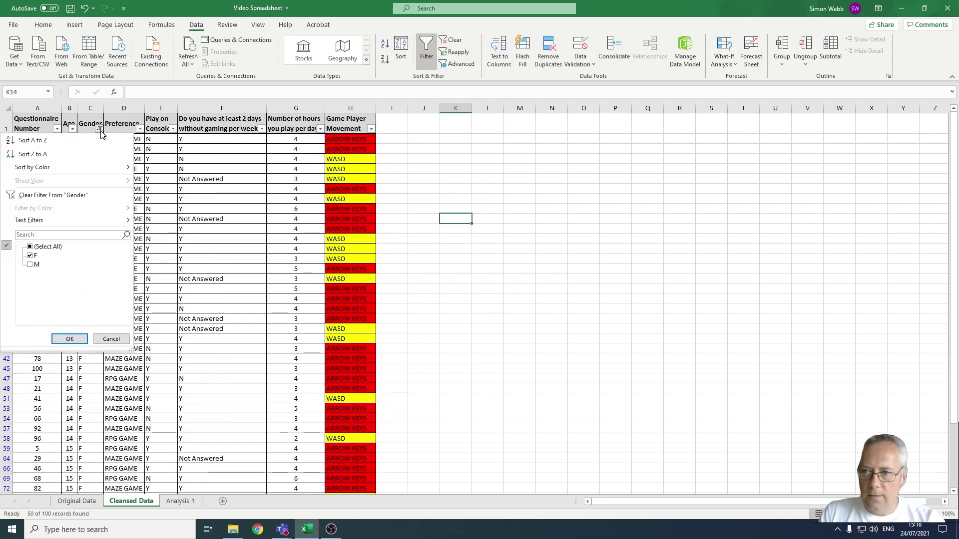
{"action": "left_click", "coordinate": [52, 195]}
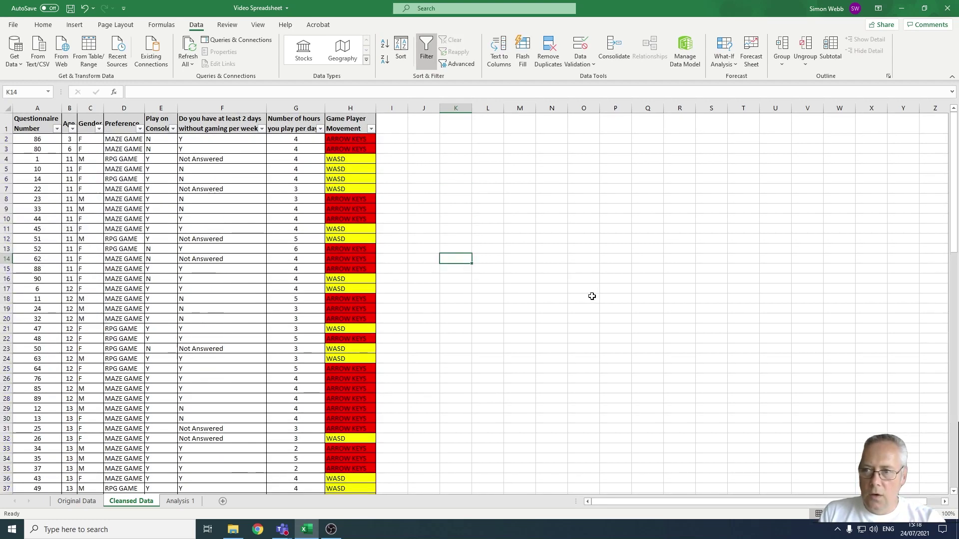
{"action": "left_click", "coordinate": [319, 129]}
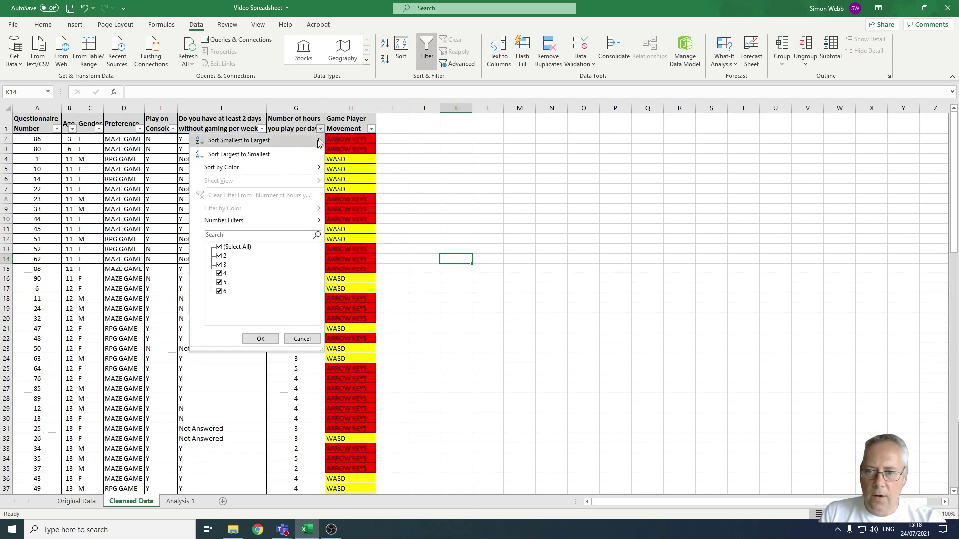
{"action": "left_click", "coordinate": [219, 247]}
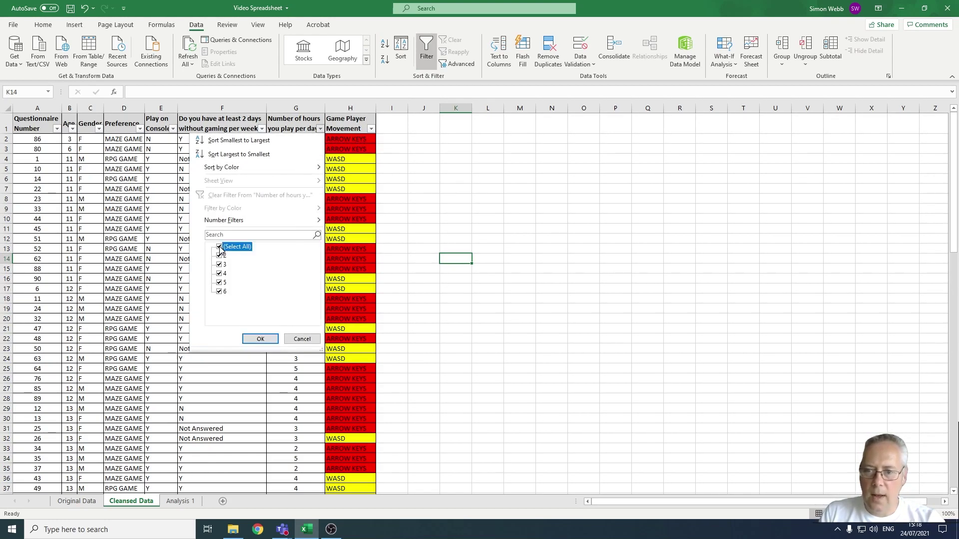
{"action": "left_click", "coordinate": [219, 283]}
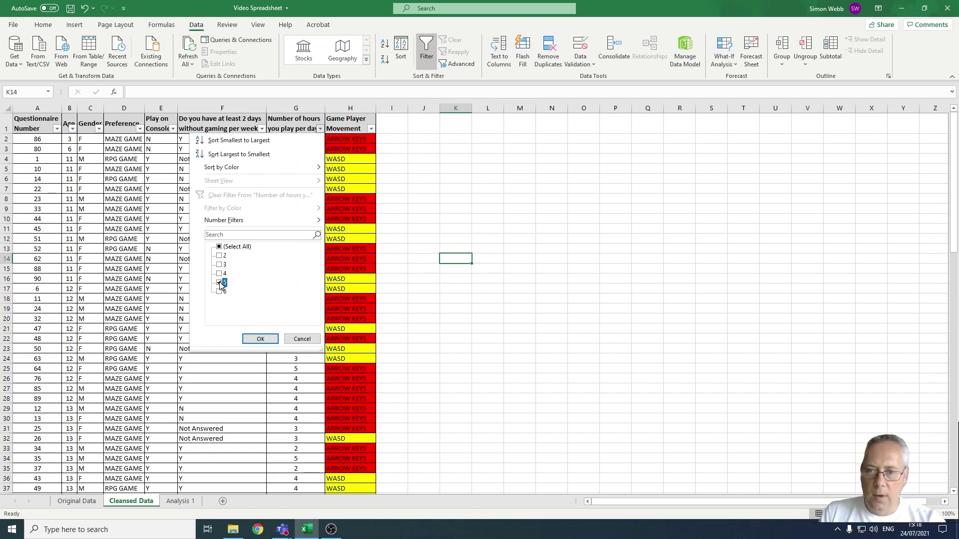
{"action": "left_click", "coordinate": [260, 339]}
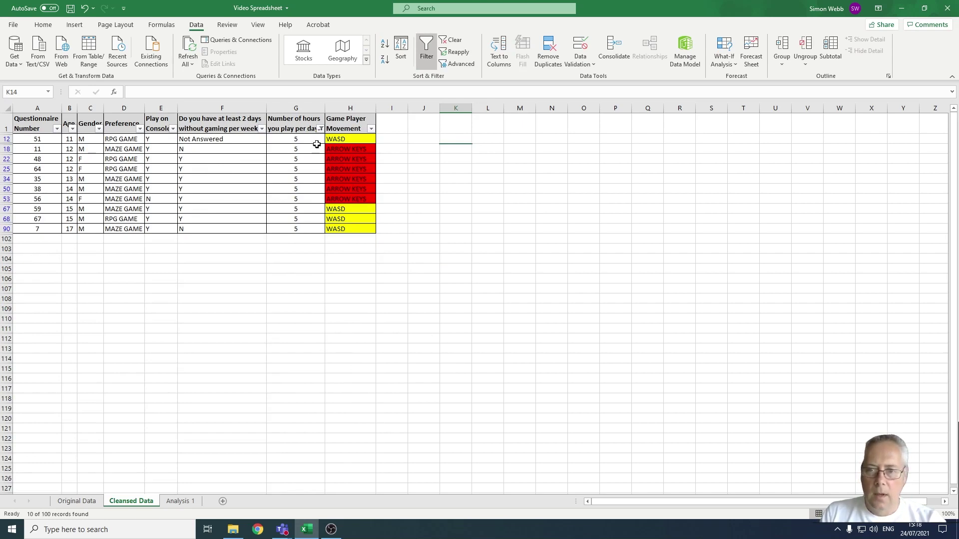
{"action": "left_click", "coordinate": [320, 129]}
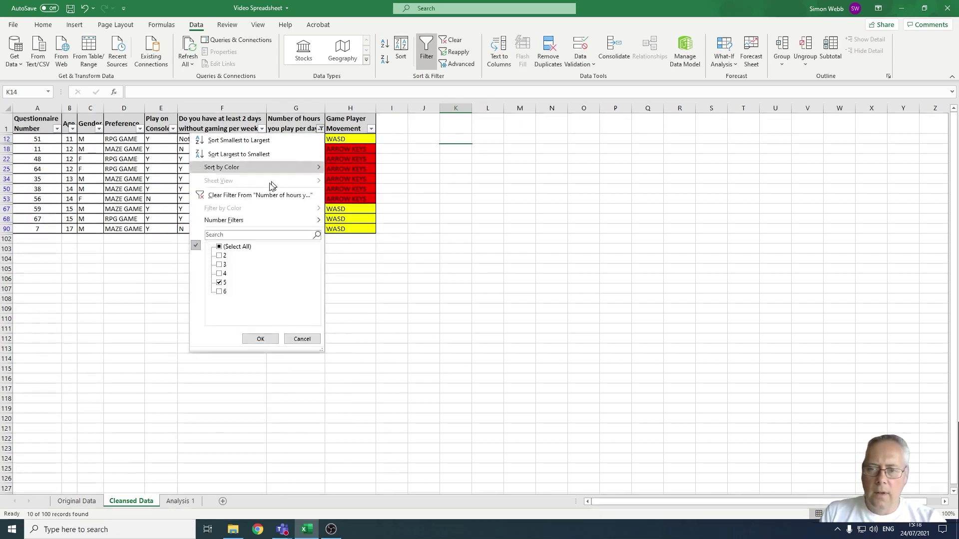
{"action": "left_click", "coordinate": [220, 247]}
{"action": "left_click", "coordinate": [259, 339]}
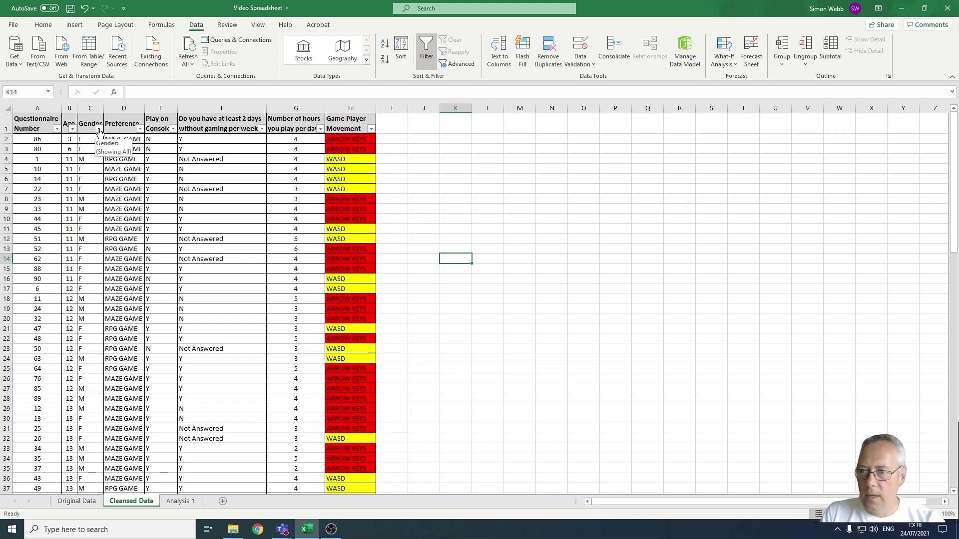
Apply an Age custom filter of 'is greater than or equal to' 17, leaving 12 records.
{"action": "left_click", "coordinate": [73, 129]}
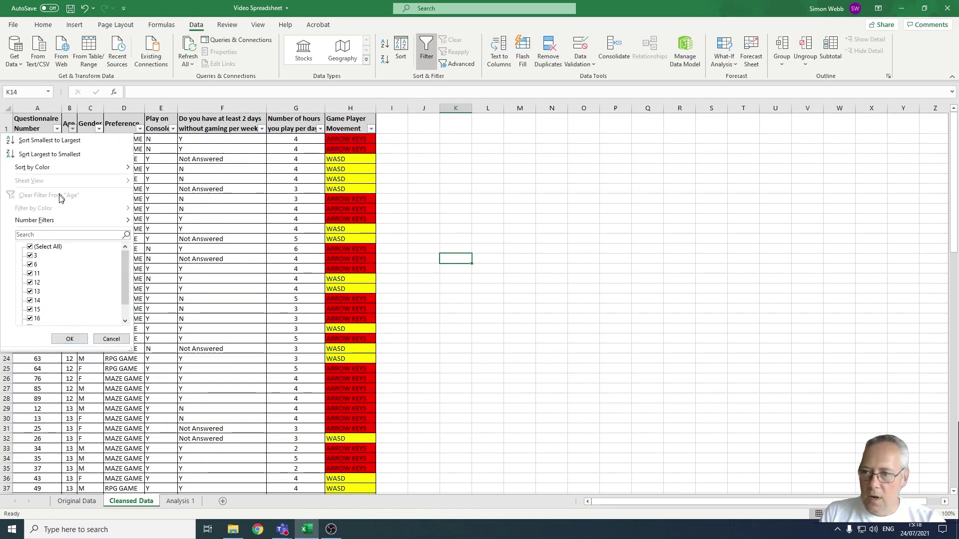
{"action": "mouse_move", "coordinate": [56, 222]}
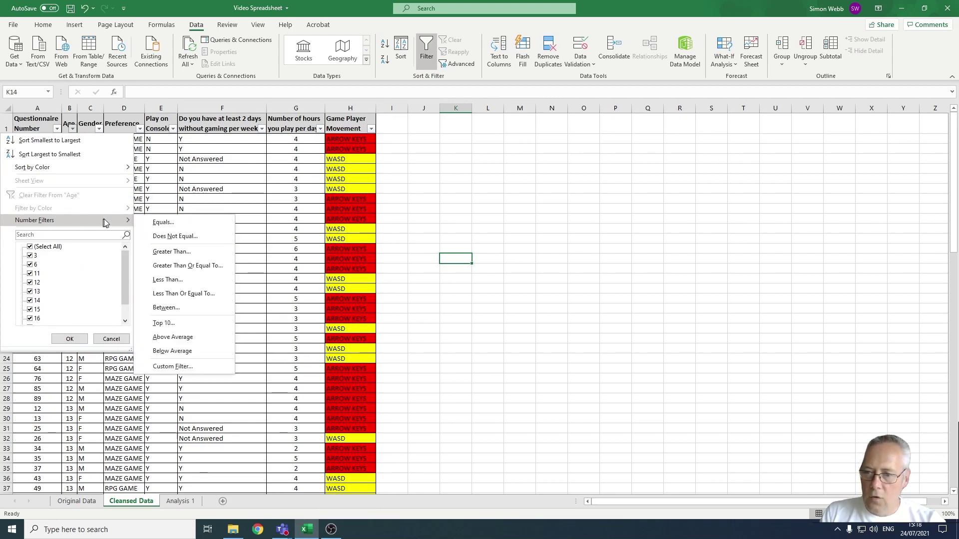
{"action": "left_click", "coordinate": [172, 367]}
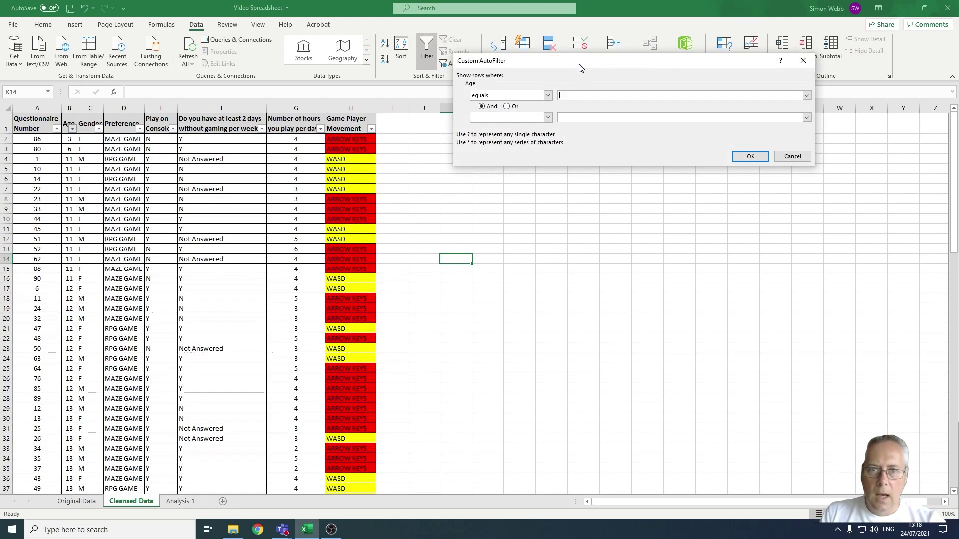
{"action": "left_click_drag", "start_coordinate": [581, 67], "coordinate": [371, 90]}
{"action": "left_click", "coordinate": [337, 117]}
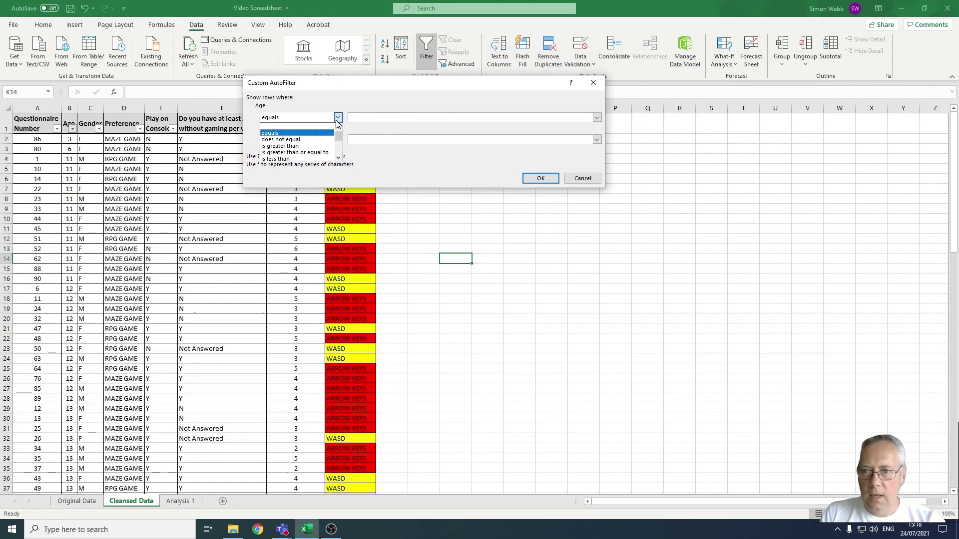
{"action": "left_click", "coordinate": [307, 153]}
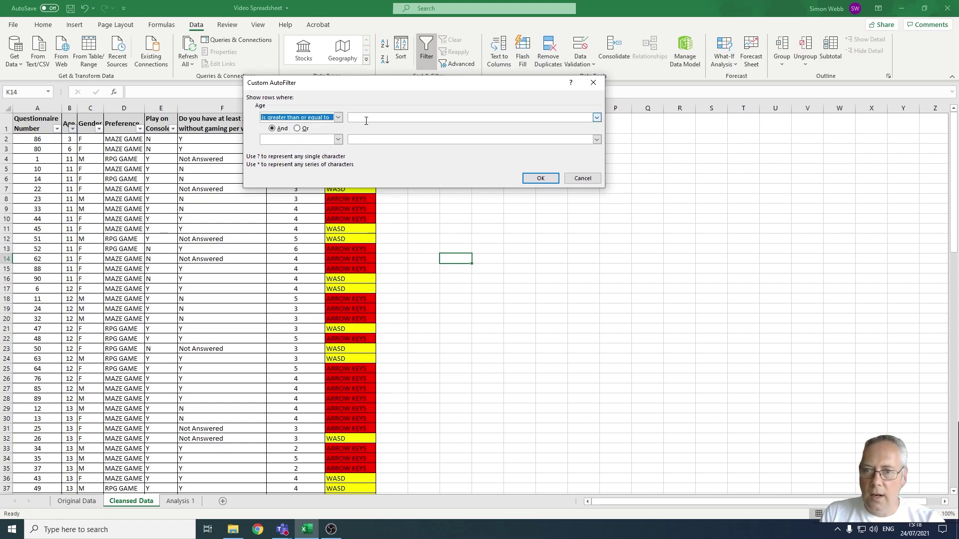
{"action": "left_click", "coordinate": [366, 120]}
{"action": "type", "text": "1"}
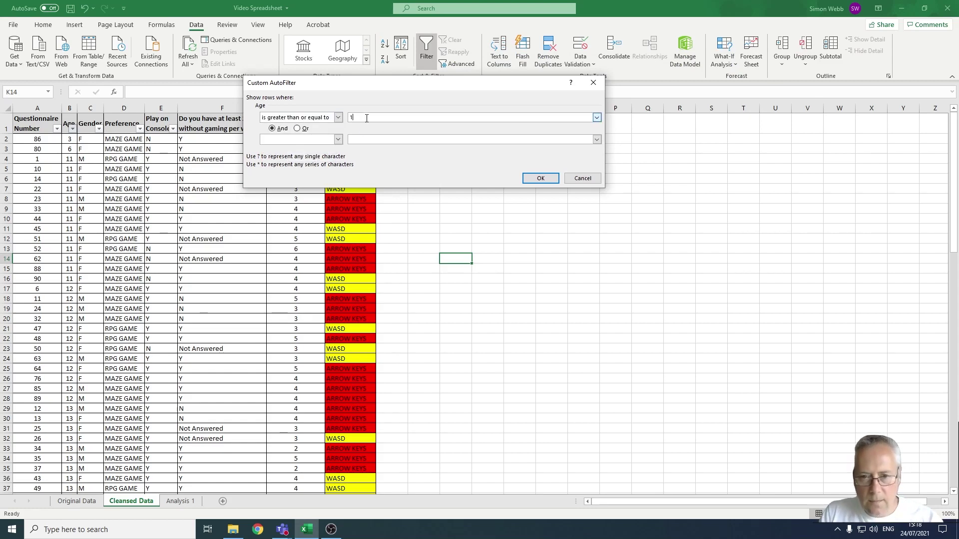
{"action": "type", "text": "7"}
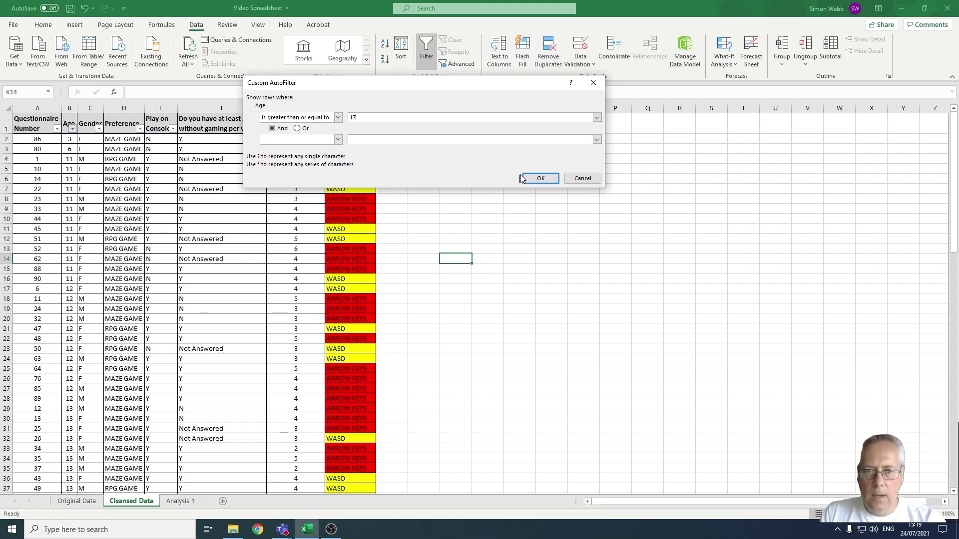
{"action": "left_click", "coordinate": [539, 178]}
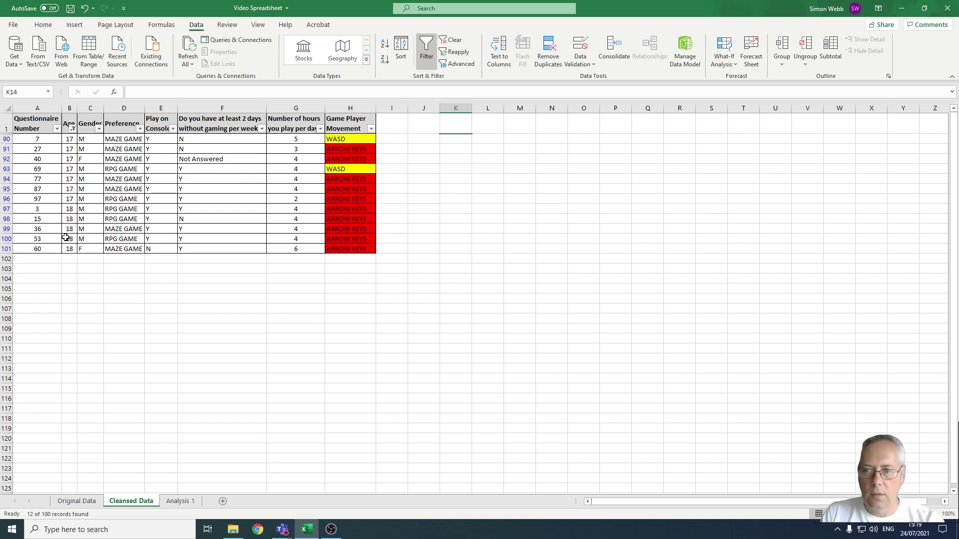
Clear the Age column's filter, restoring all 100 questionnaire rows.
{"action": "left_click", "coordinate": [73, 130]}
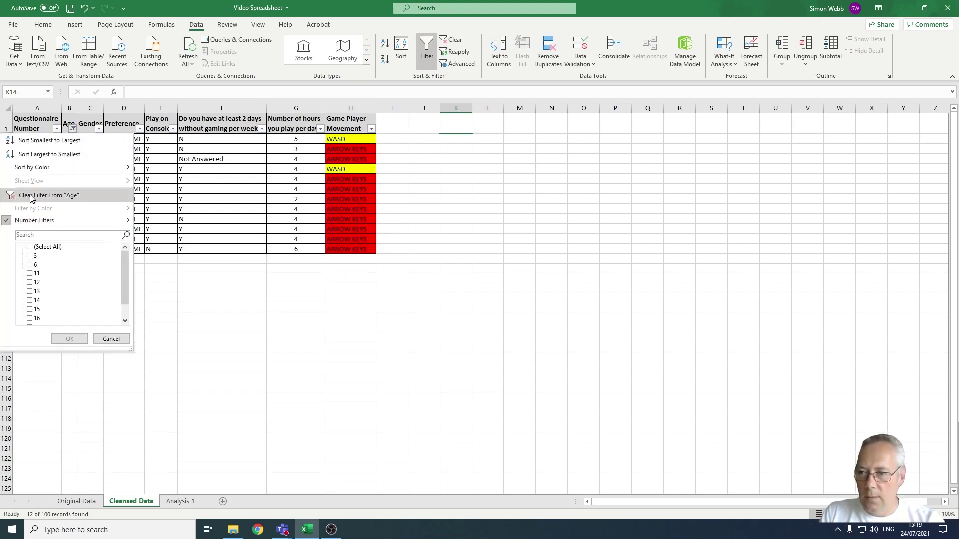
{"action": "left_click", "coordinate": [31, 199]}
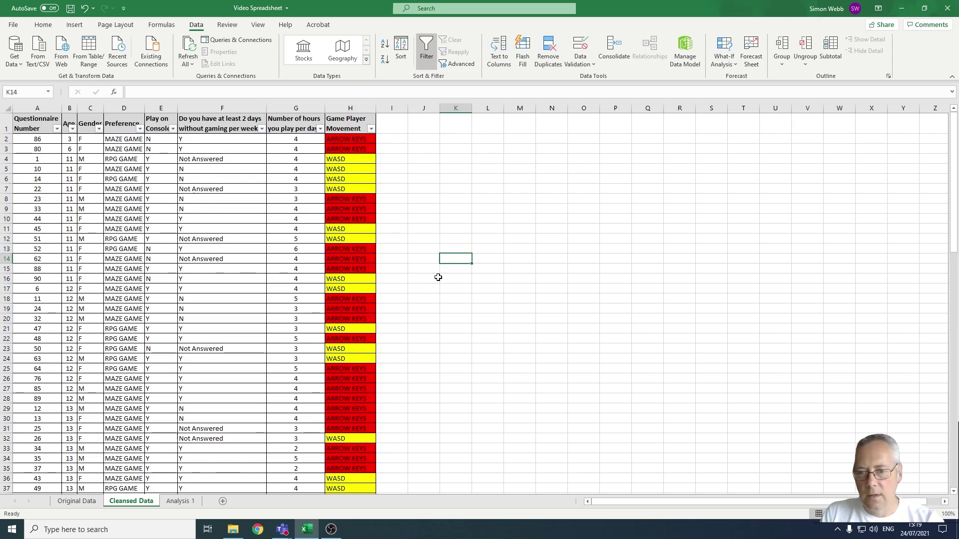